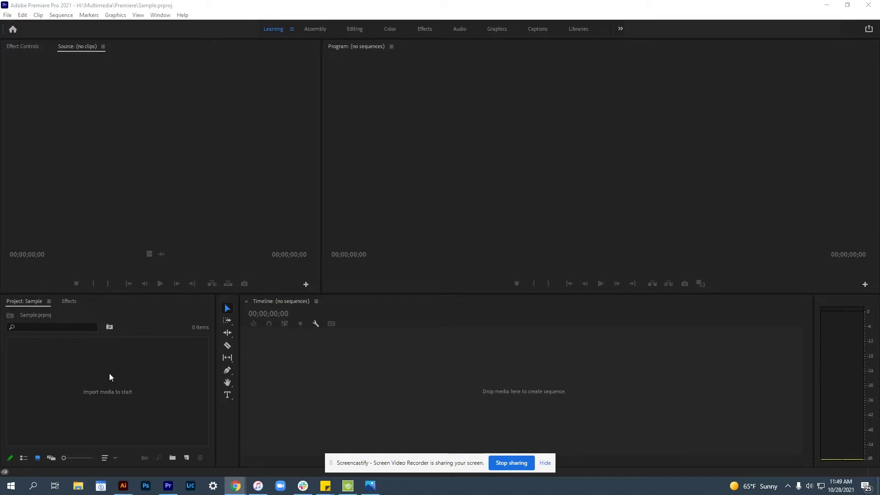
Step: Open the Multimedia\Video folder on the H: network drive in File Explorer
left_click(87, 484)
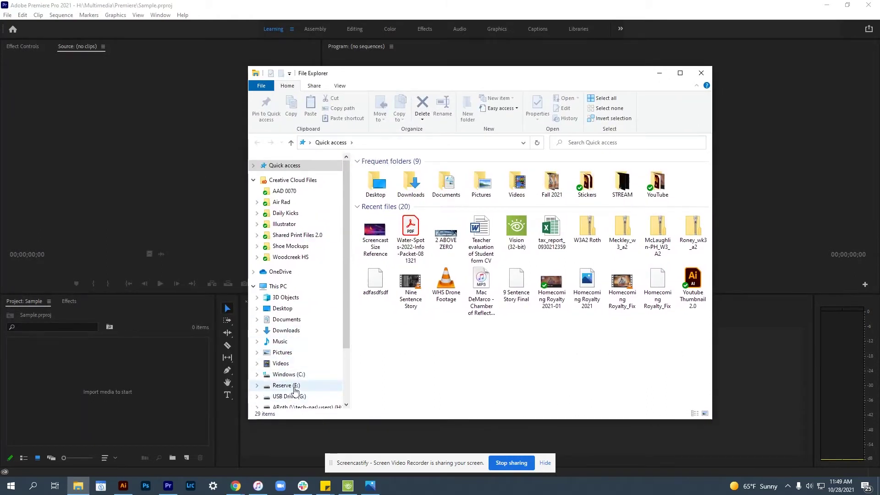
scroll(295, 395, "down", 1)
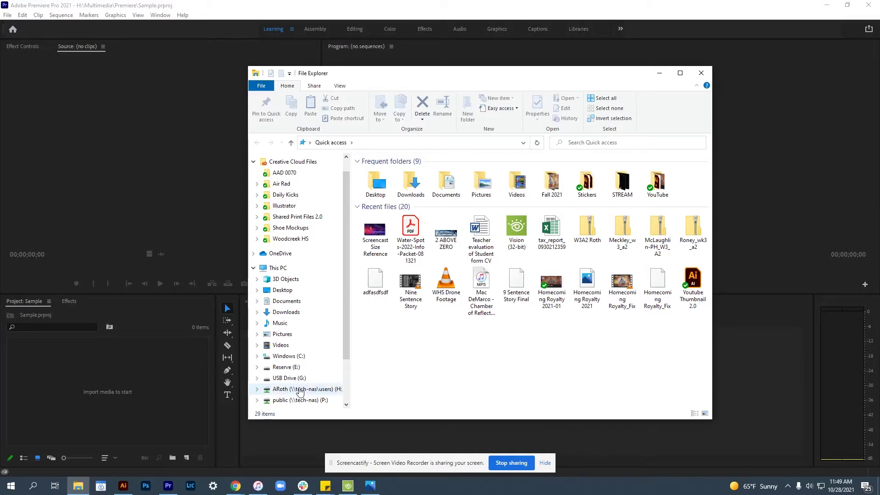
left_click(300, 391)
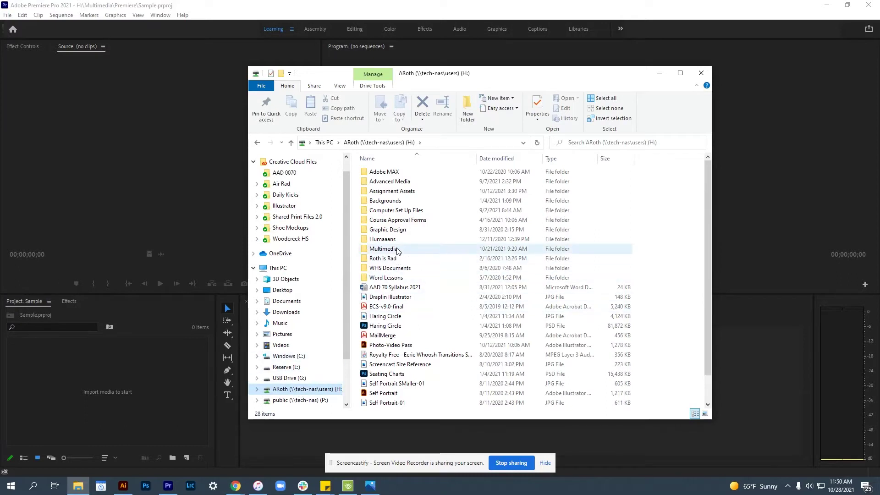
double_click(384, 248)
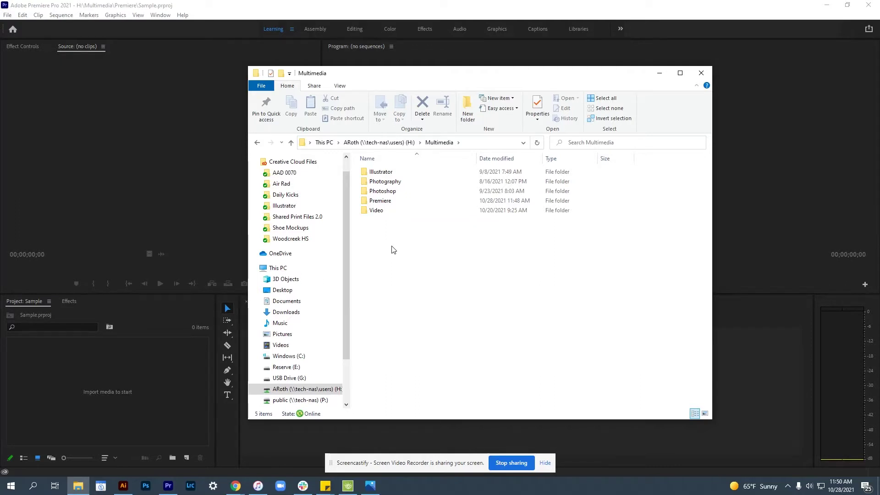
left_click(464, 146)
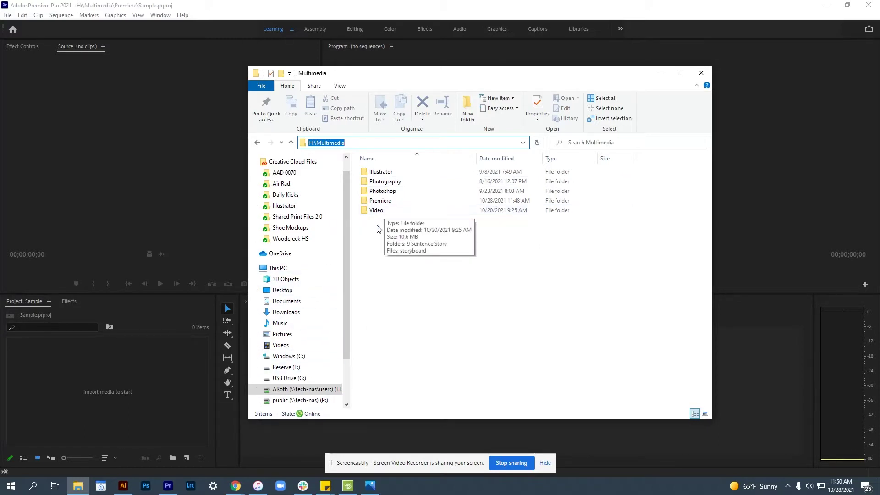
double_click(402, 214)
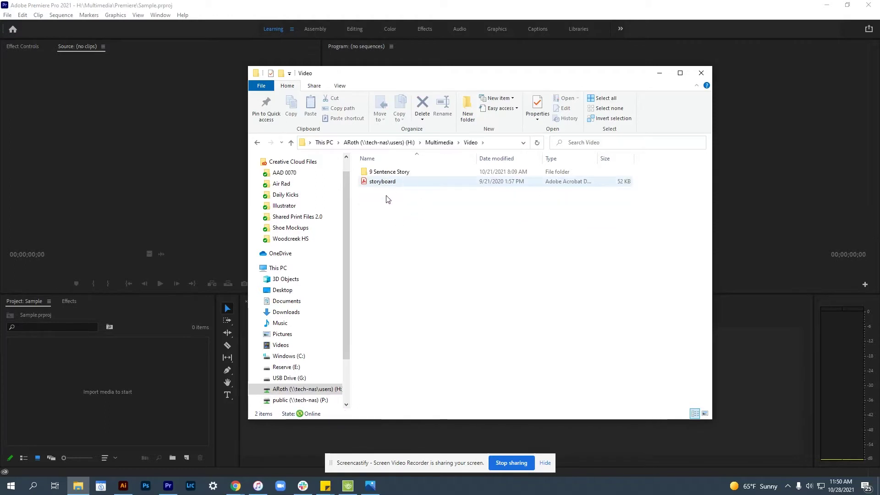
Step: Copy the Stock Footage folder from Videos on the Reserve (E:) drive into Multimedia\Video on the H: drive
left_click(299, 369)
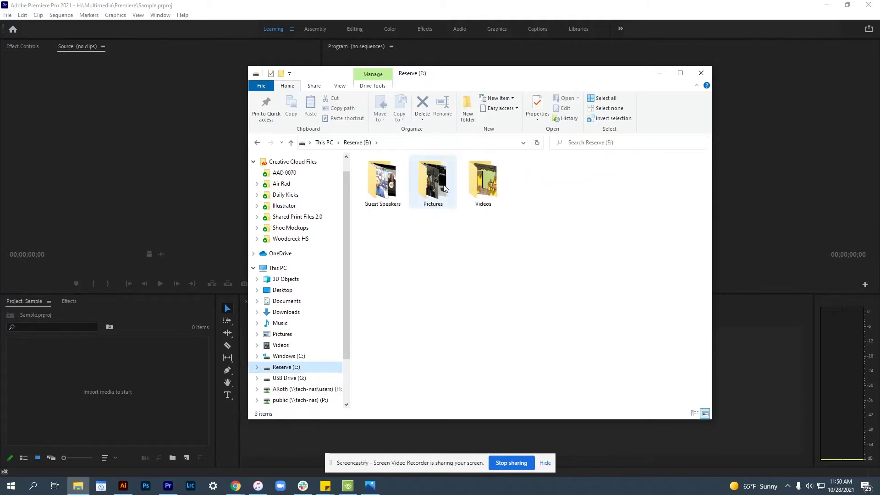
double_click(469, 172)
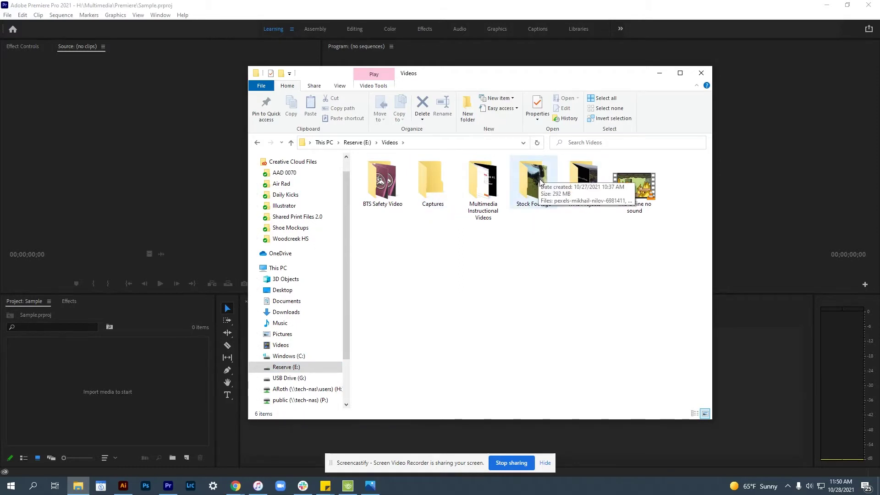
left_click_drag(539, 180, 299, 391)
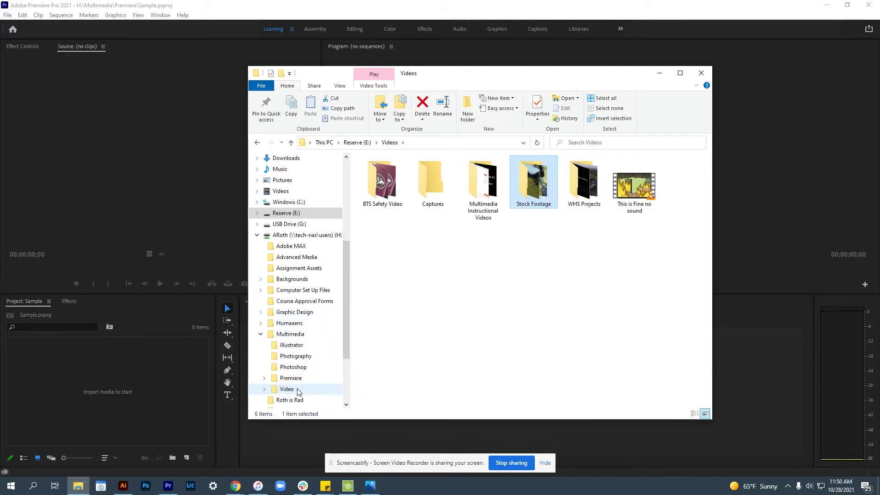
Step: Import all seven video files from the H: drive's Multimedia\Video\Stock Footage folder into the Sample project in Premiere Pro
left_click(294, 390)
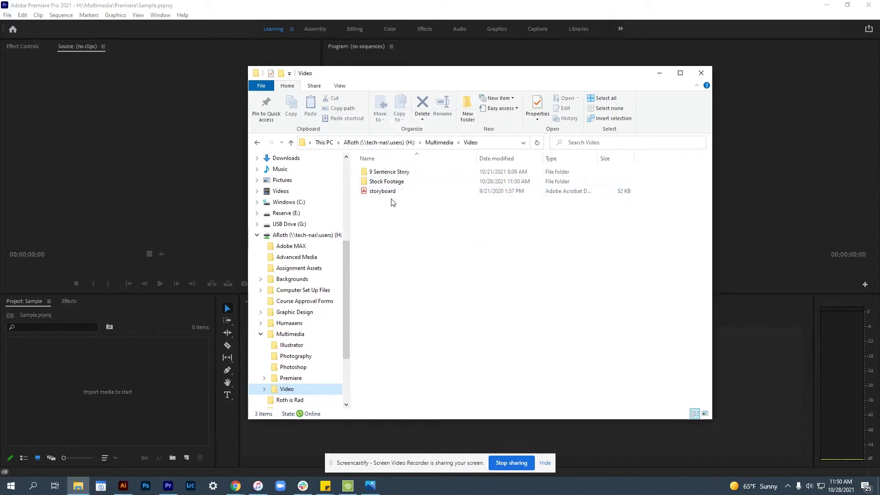
left_click(384, 184)
double_click(384, 182)
left_click_drag(440, 285, 376, 174)
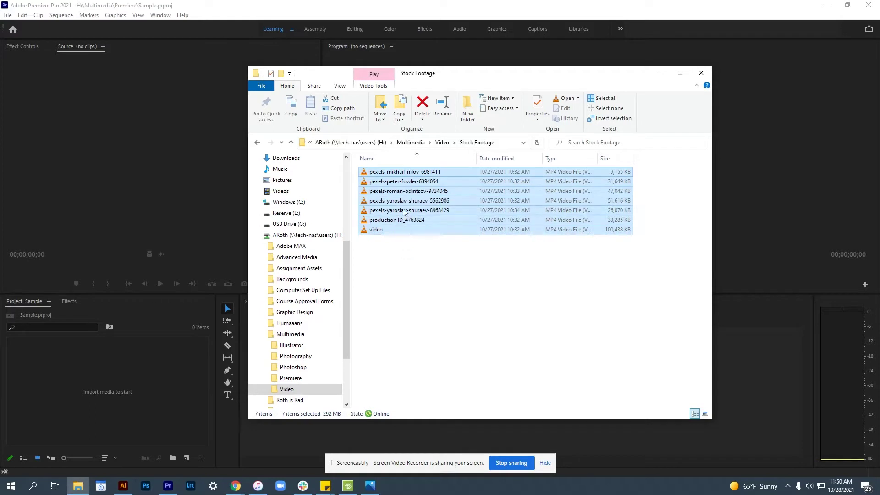
left_click_drag(425, 289, 378, 169)
left_click(395, 304)
left_click(390, 176)
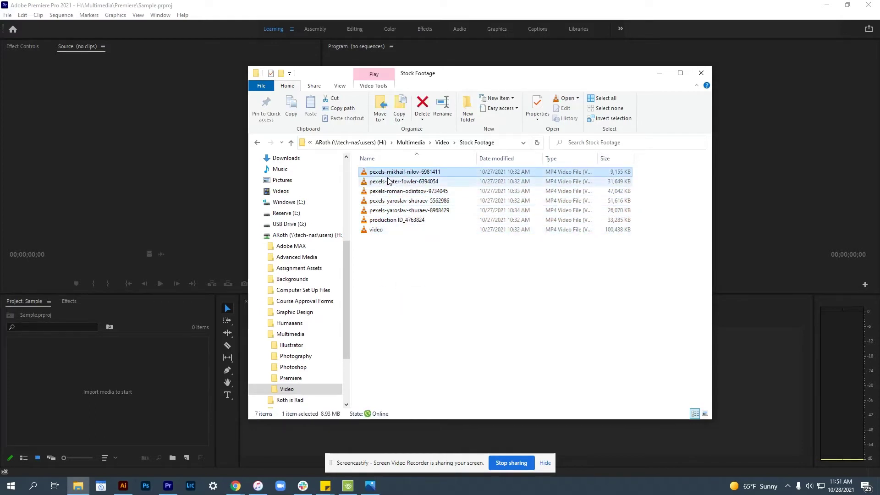
left_click(376, 229, "shift")
left_click_drag(424, 188, 105, 392)
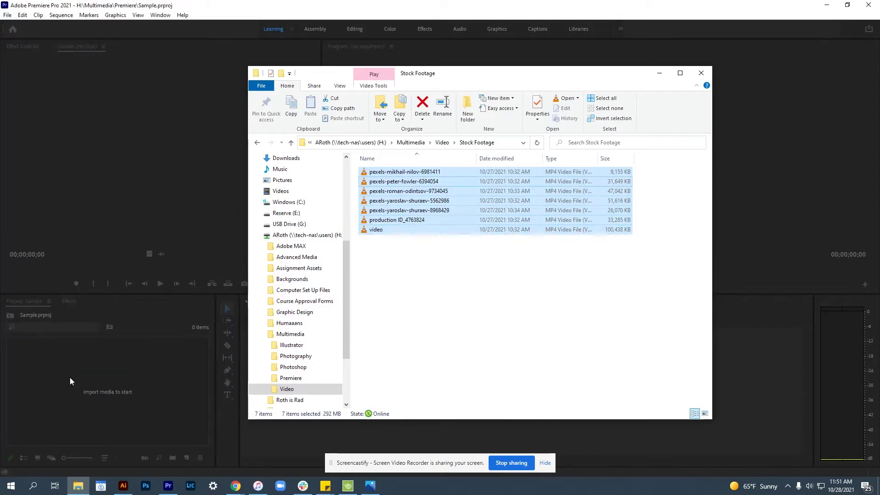
left_click(175, 176)
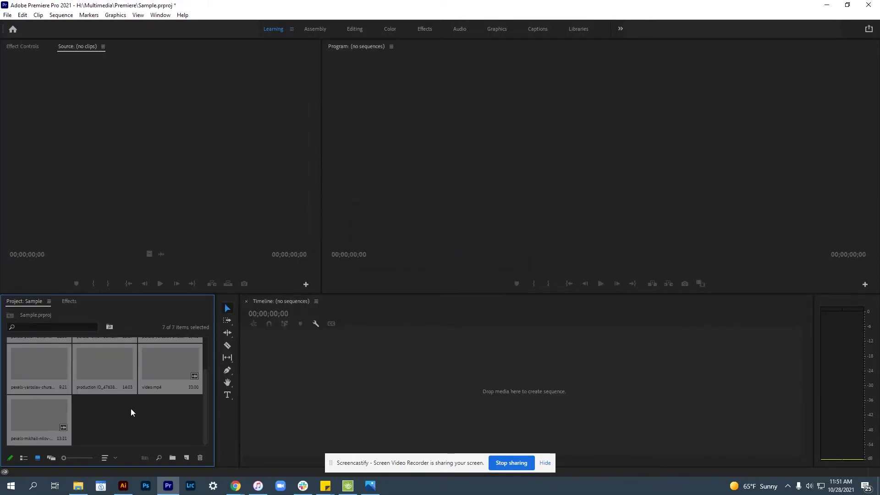
scroll(115, 408, "up", 1)
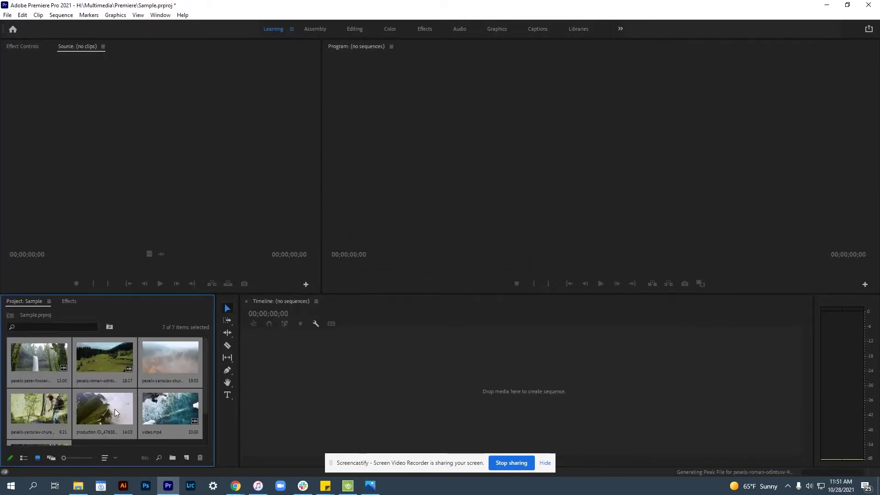
Step: Open the mossy-forest waterfall clip as the source, preview it and mark its In point at 00:00:01:00
double_click(26, 353)
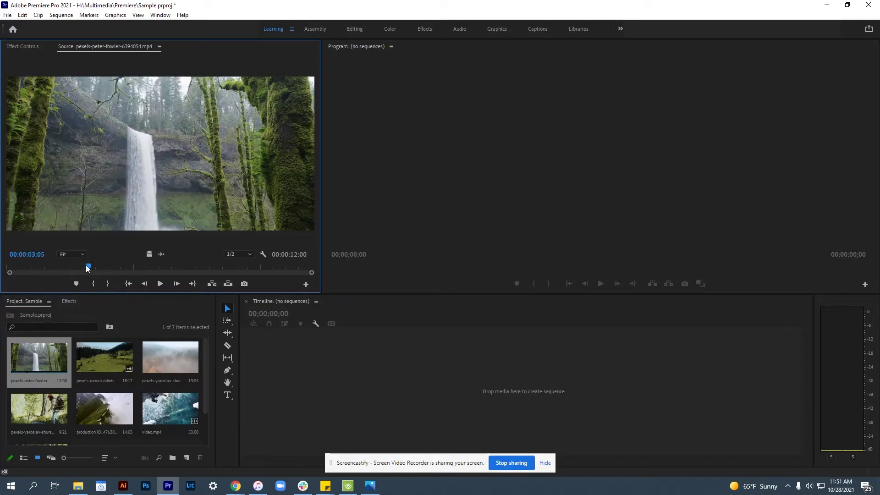
left_click_drag(87, 268, 6, 297)
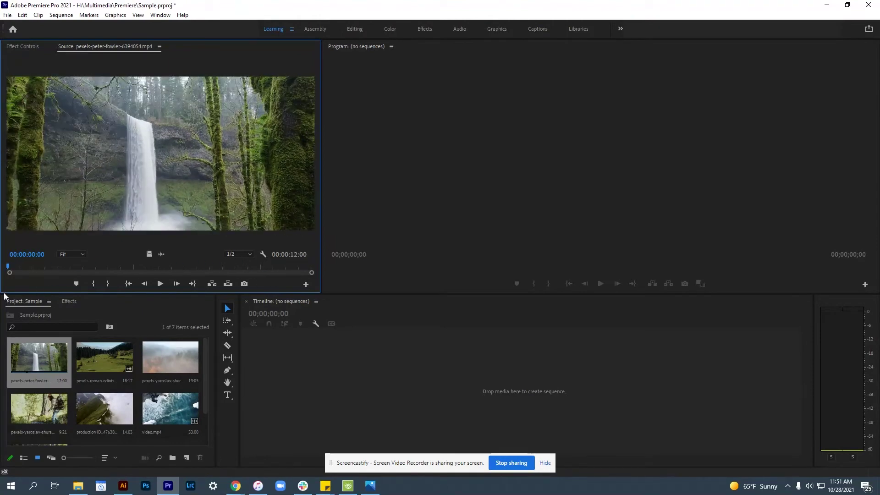
left_click(156, 284)
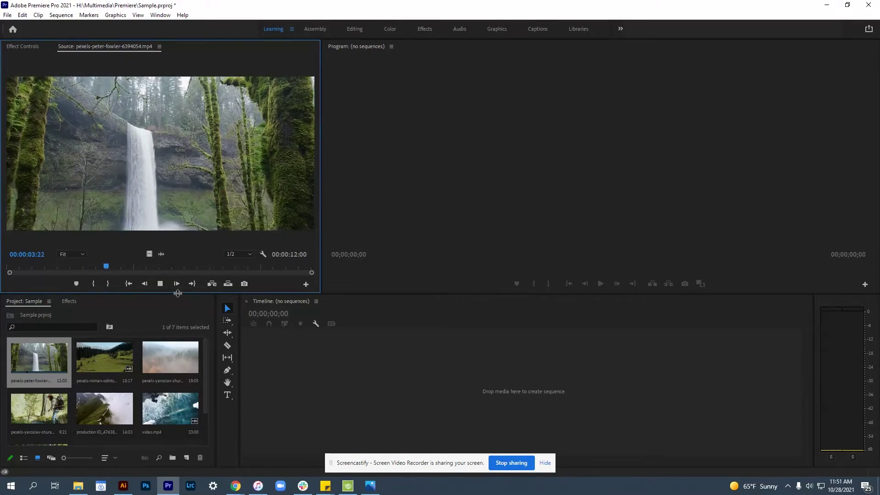
left_click(160, 284)
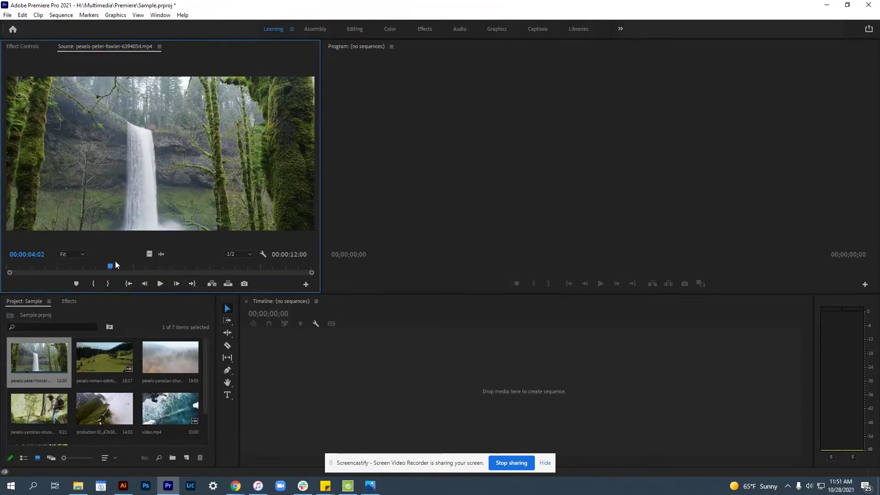
left_click_drag(111, 265, 32, 275)
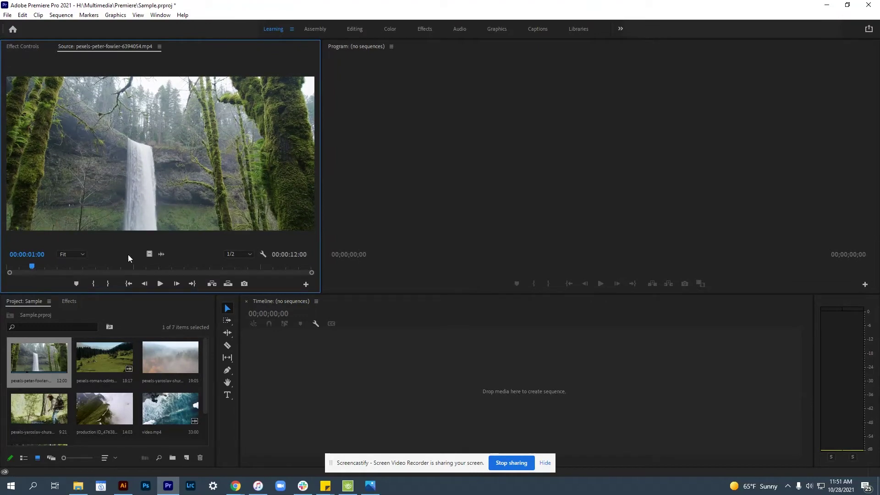
left_click(92, 284)
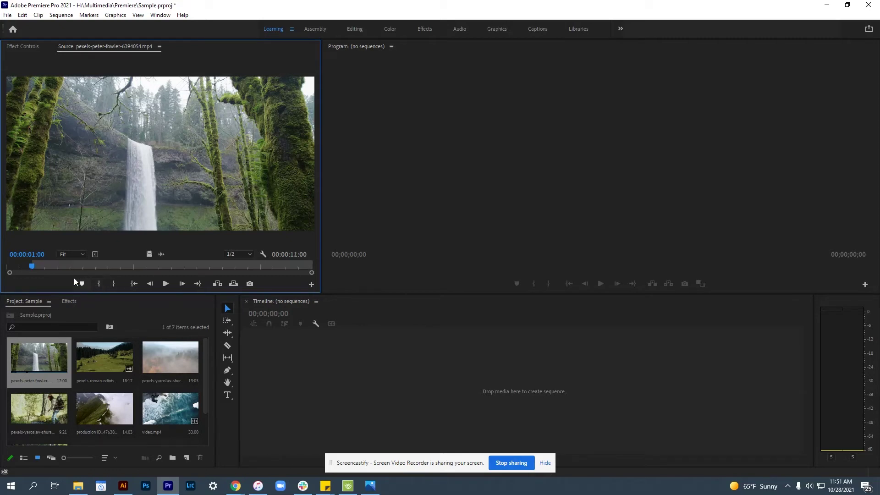
Step: Play the waterfall clip onward and mark its Out point at 00:00:04:17
key("space")
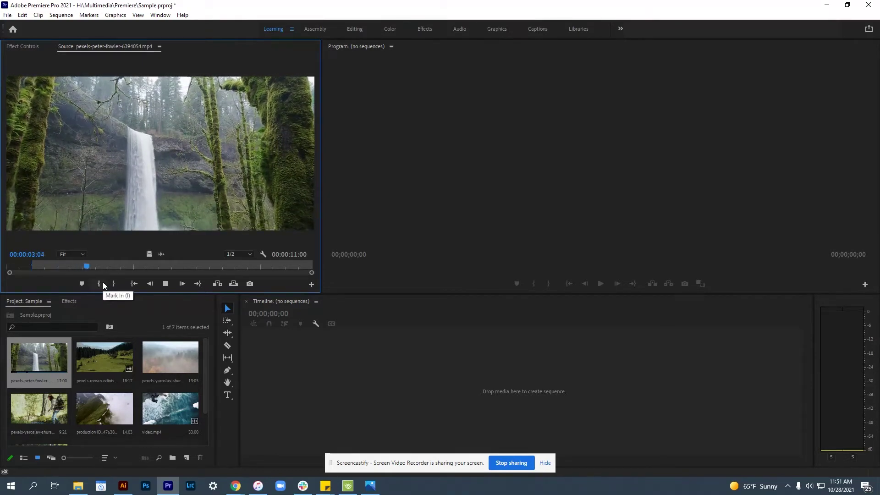
key("space")
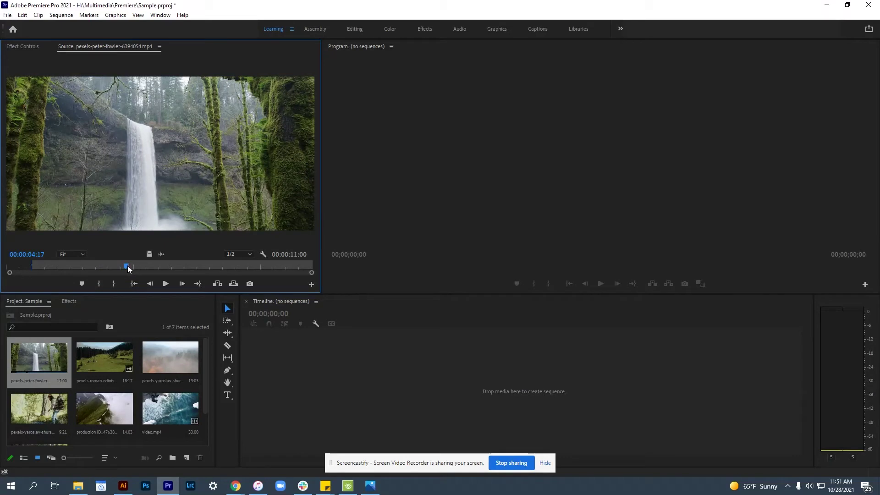
left_click(112, 283)
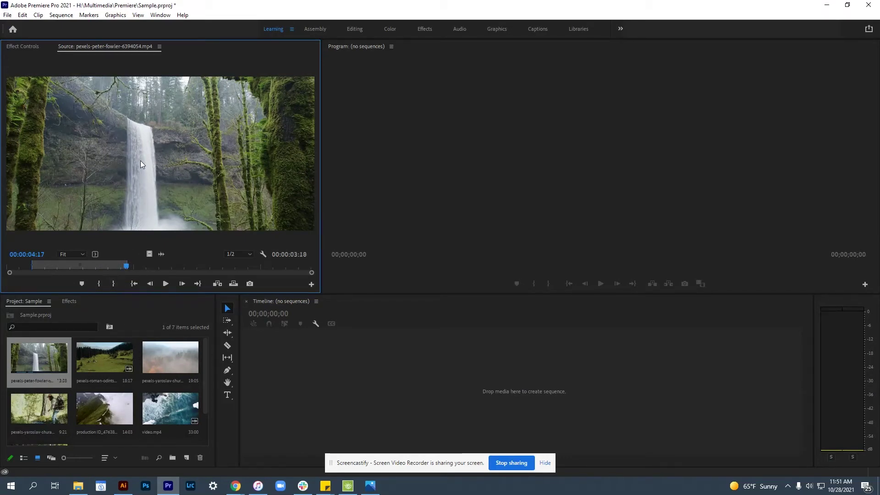
Step: Create a new sequence from the trimmed waterfall clip and keep the playhead at the sequence start
left_click_drag(137, 146, 279, 355)
left_click_drag(310, 399, 316, 396)
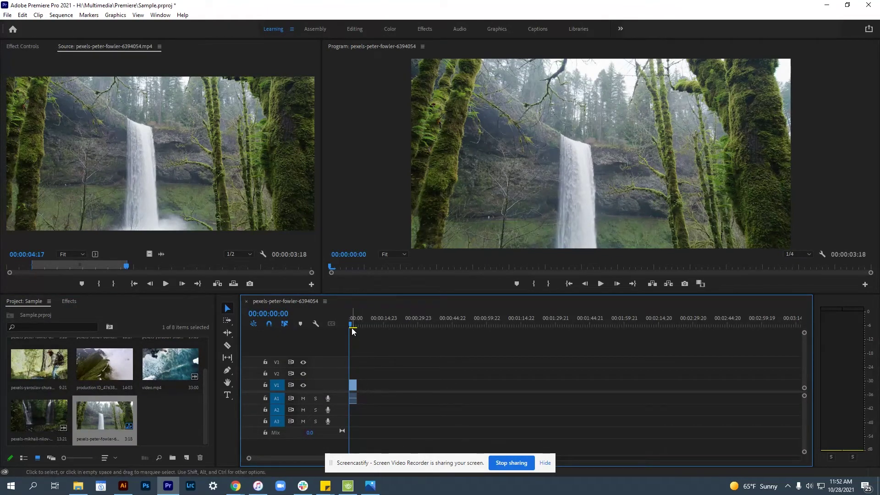
left_click_drag(352, 325, 334, 332)
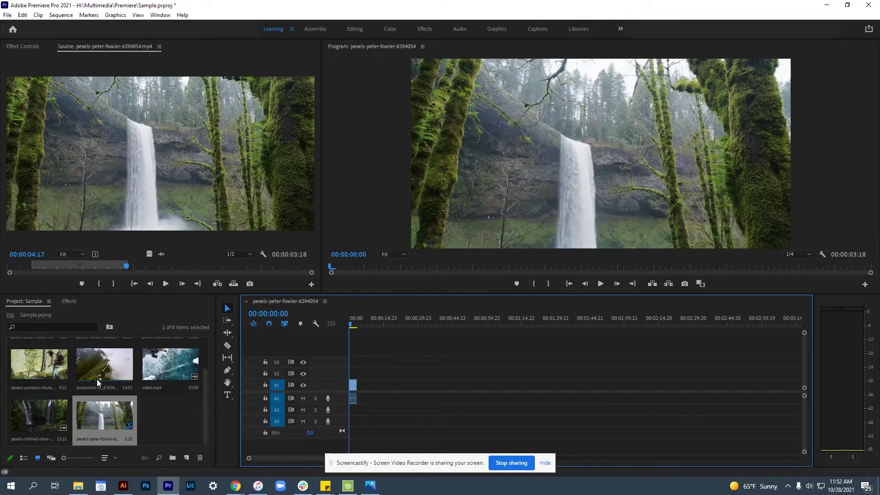
Step: Open the green meadow clip as the source, preview it from the start and mark its In point at 00:00:03:21
scroll(97, 379, "up", 2)
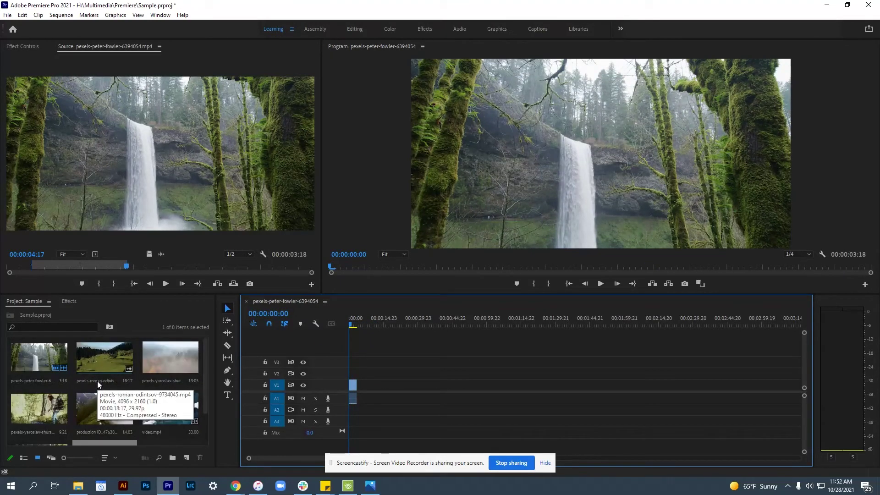
double_click(121, 354)
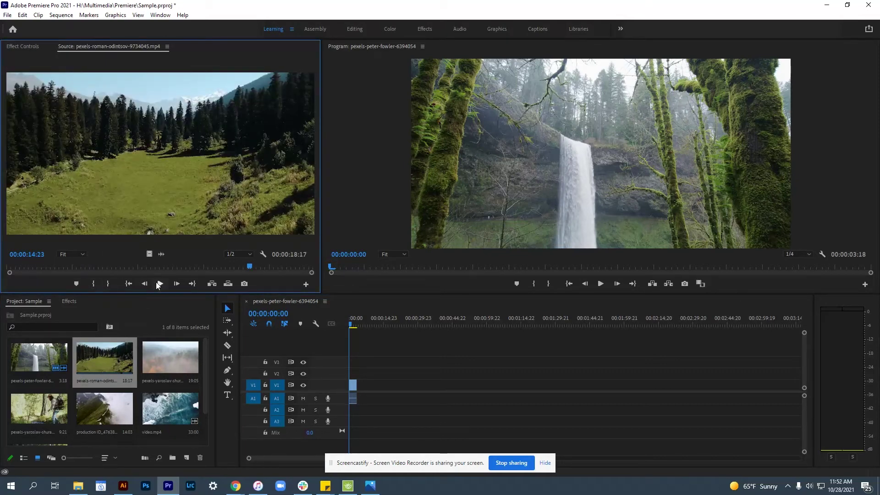
left_click(159, 284)
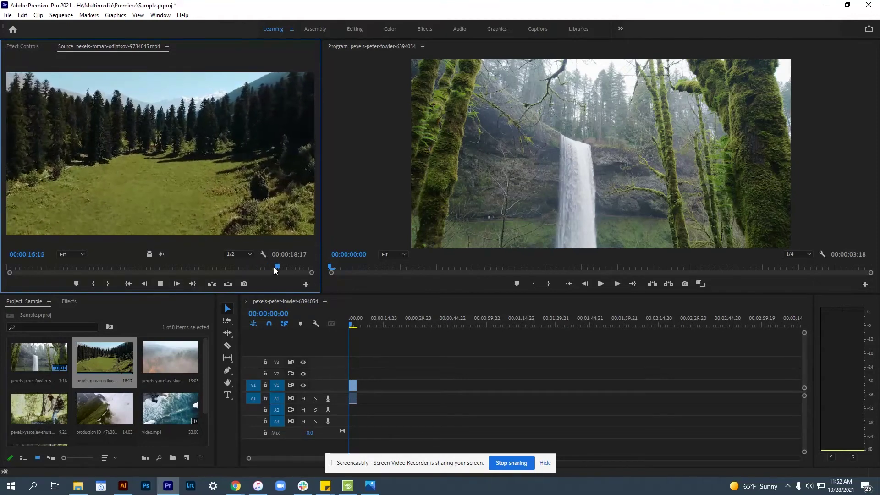
left_click_drag(274, 266, 7, 267)
left_click(160, 283)
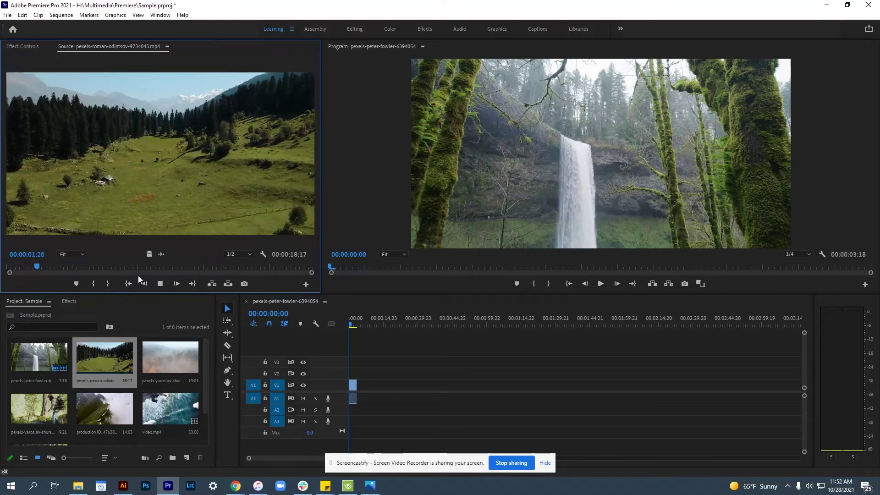
key("space")
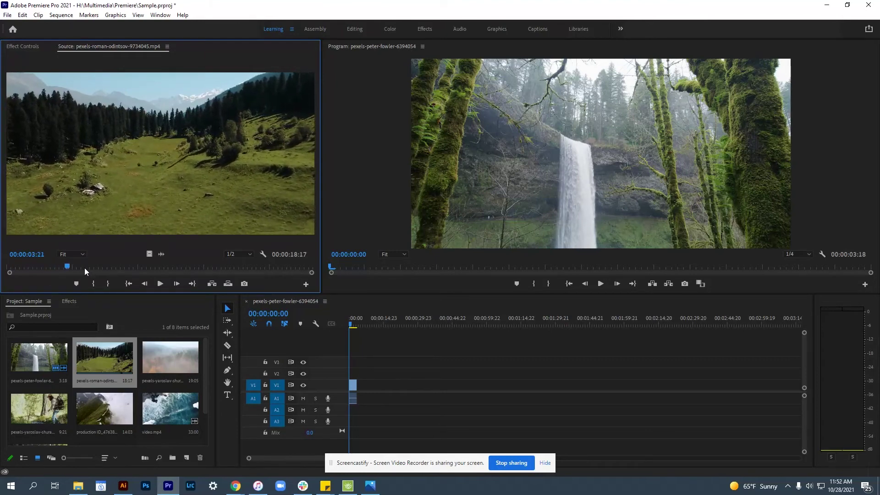
key("i")
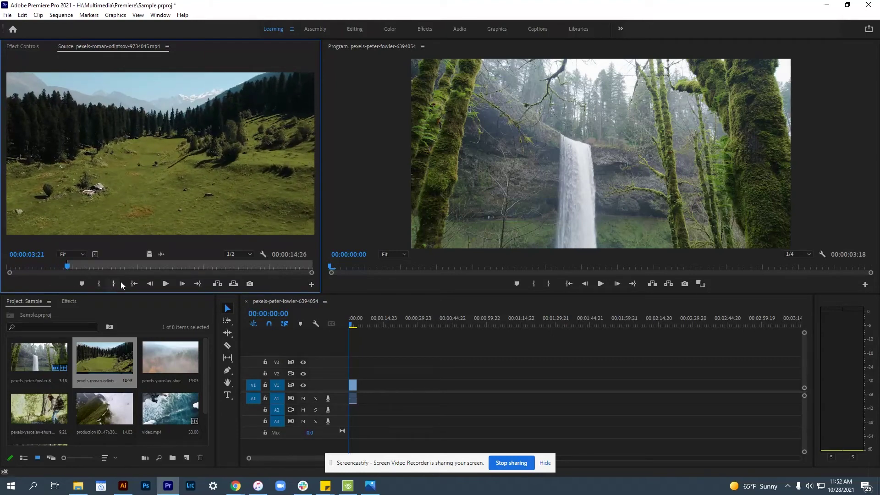
Step: Mark the meadow clip's Out point at 00:00:08:16 and place the trimmed clip on V1 directly after the waterfall clip
left_click(166, 283)
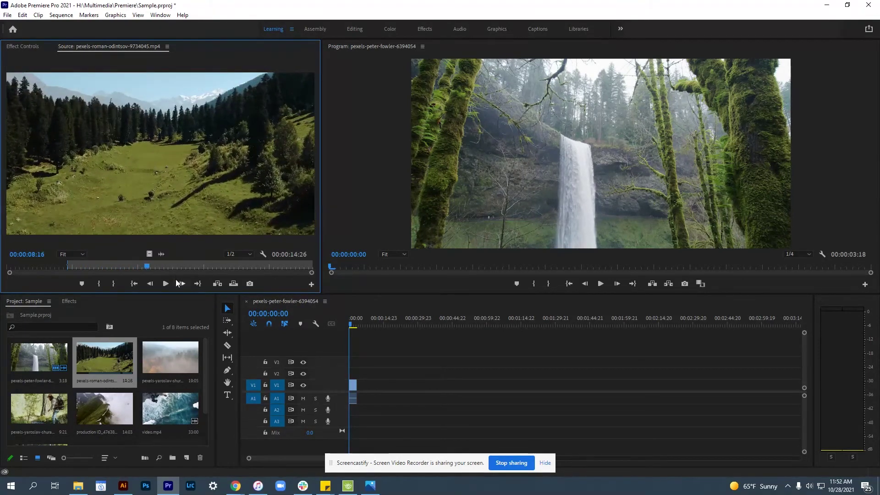
left_click(113, 283)
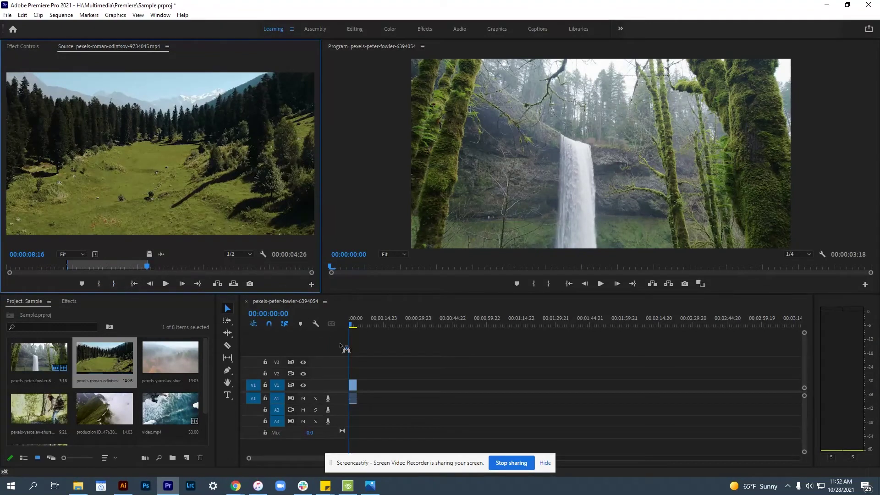
left_click_drag(343, 348, 370, 375)
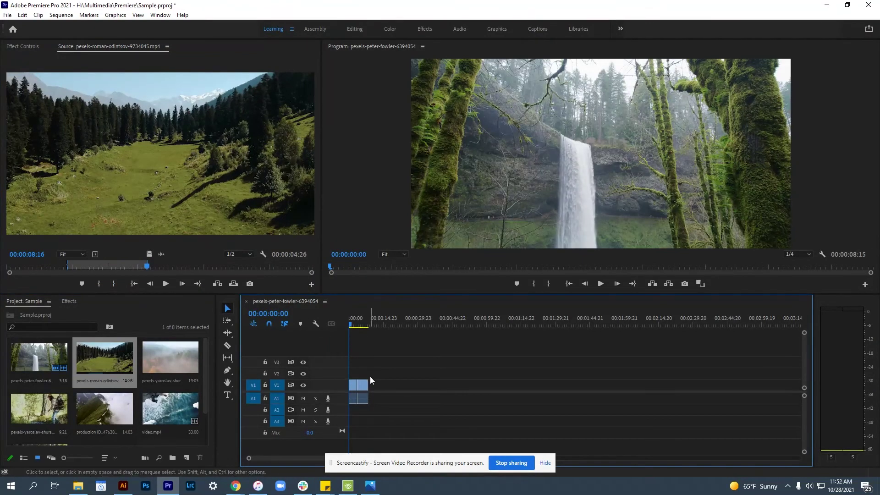
Step: Open the misty forest clip as the source, preview it from the start and mark its In point at 00:00:01:06
double_click(177, 364)
left_click(93, 268)
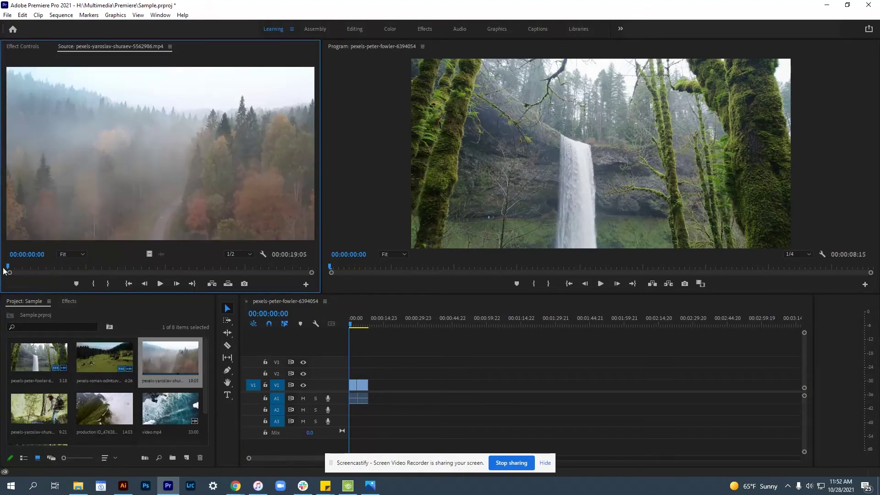
left_click(160, 283)
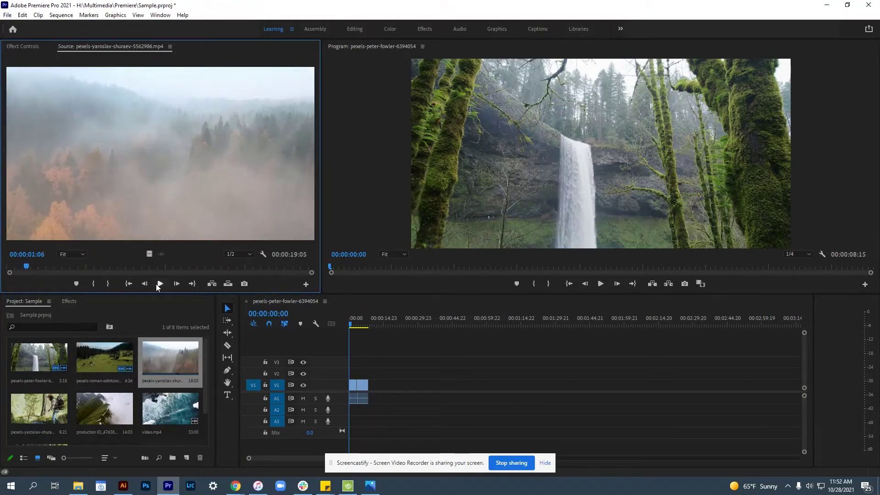
key("i")
Step: Mark the misty forest clip's Out point at 00:00:05:06 and place the trimmed clip on V1 directly after the meadow clip
key("space")
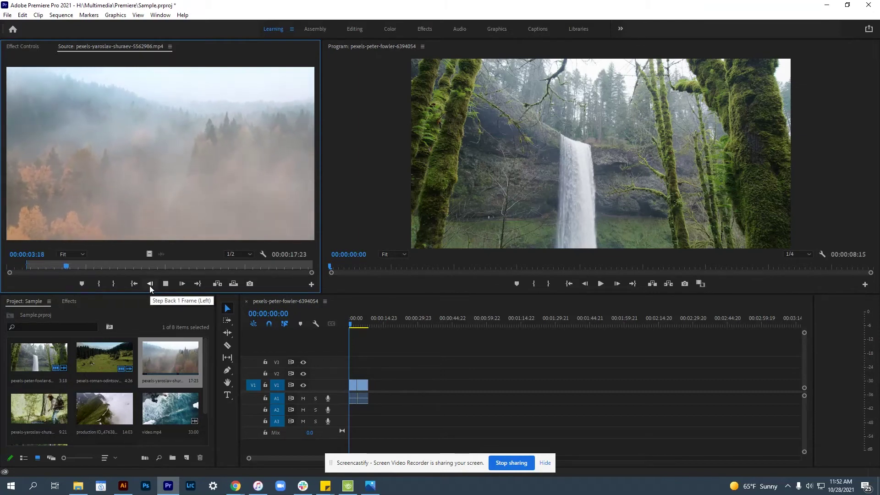
key("space")
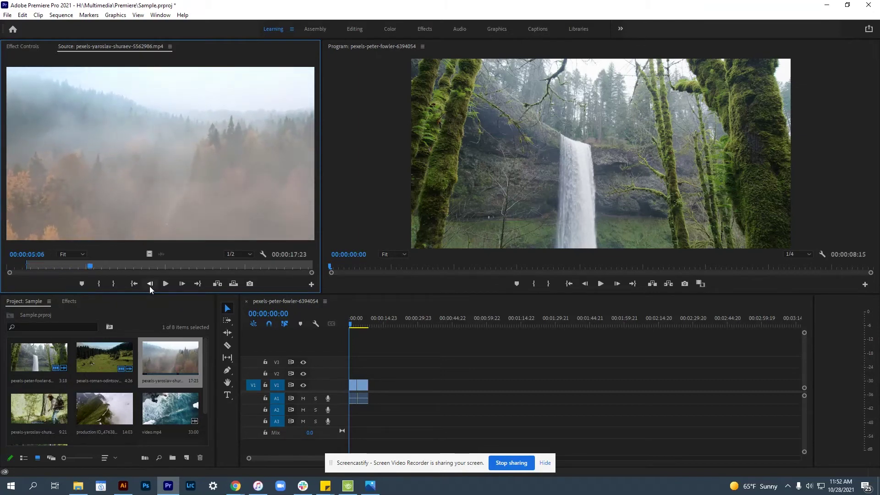
key("o")
left_click_drag(122, 198, 373, 389)
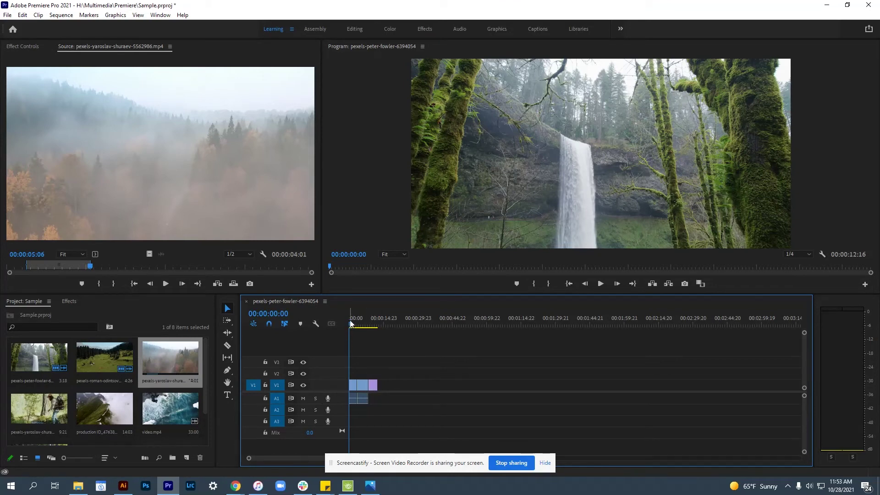
Step: Play the sequence up to 00:00:10:18 and trim the misty forest clip's end back to the playhead
key("space")
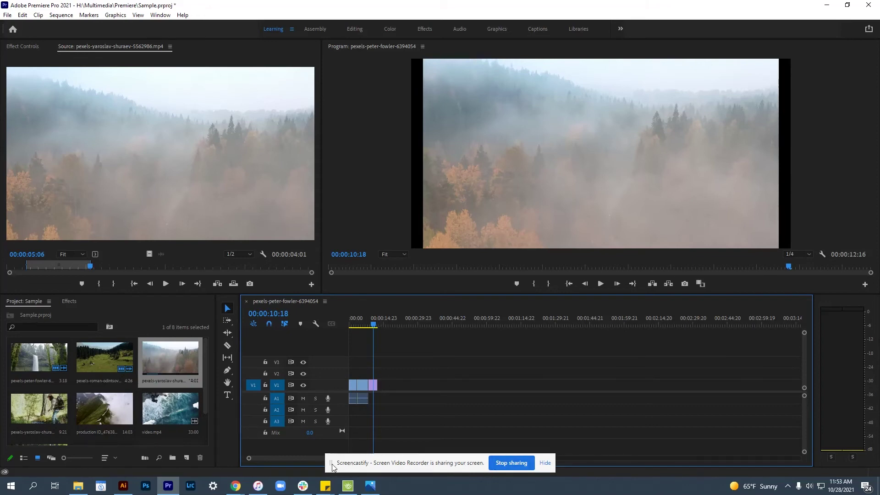
left_click(546, 462)
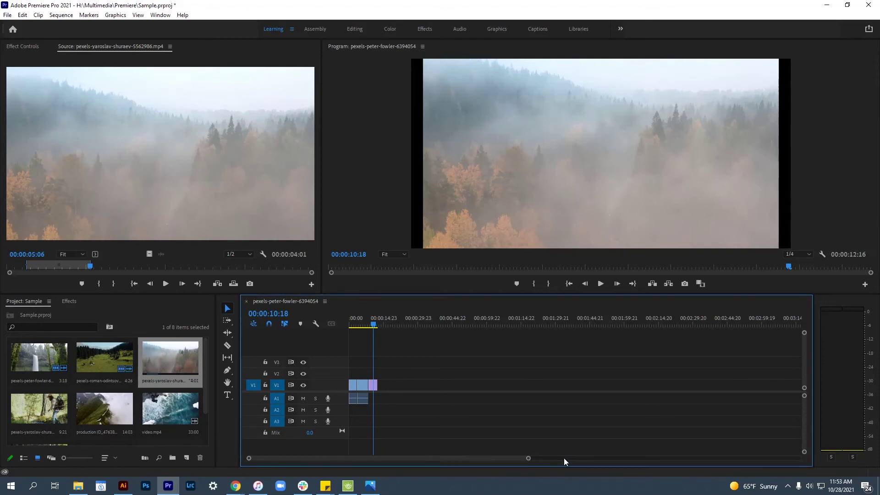
left_click_drag(528, 458, 380, 458)
left_click_drag(446, 385, 434, 385)
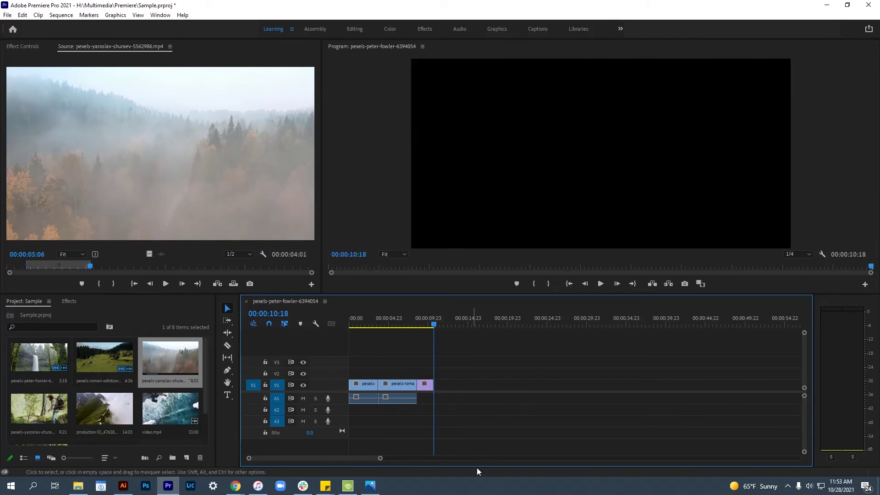
Step: Split the meadow clip on V1 near its middle with the Razor tool and return to the Selection tool
left_click(227, 346)
left_click(398, 385)
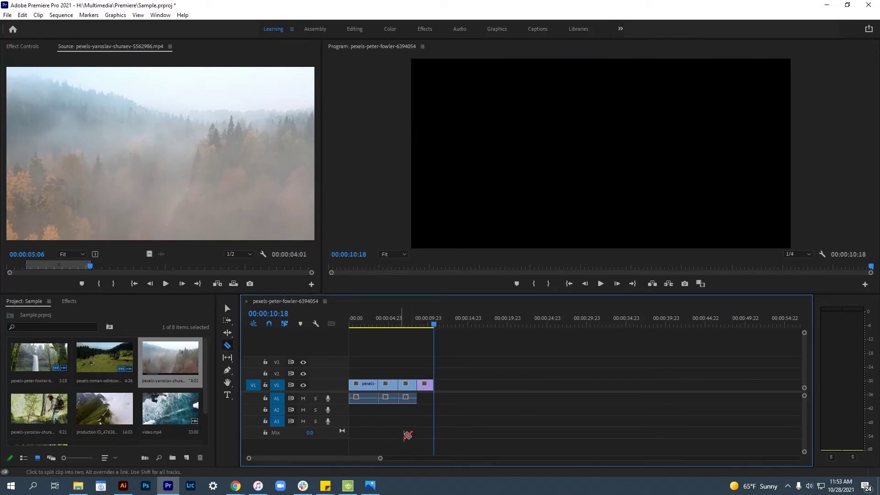
left_click(227, 308)
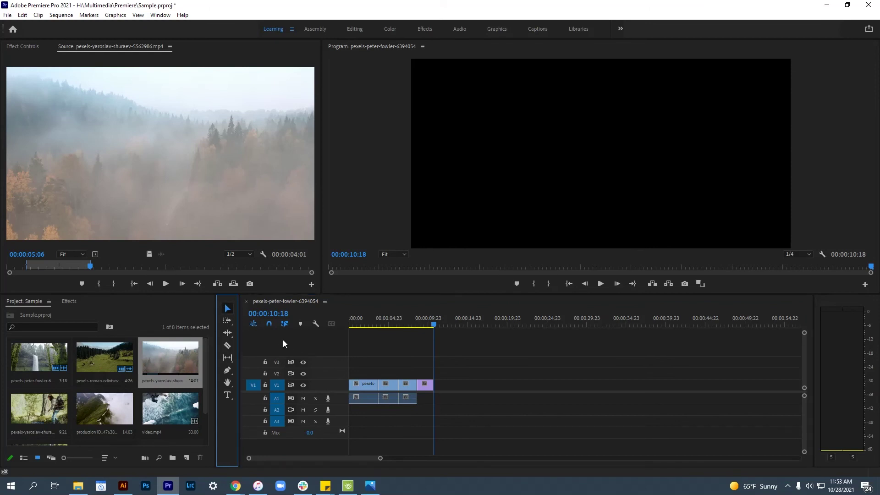
Step: Delete the second part of the split meadow clip and close the gap before the misty forest clip
left_click(406, 387)
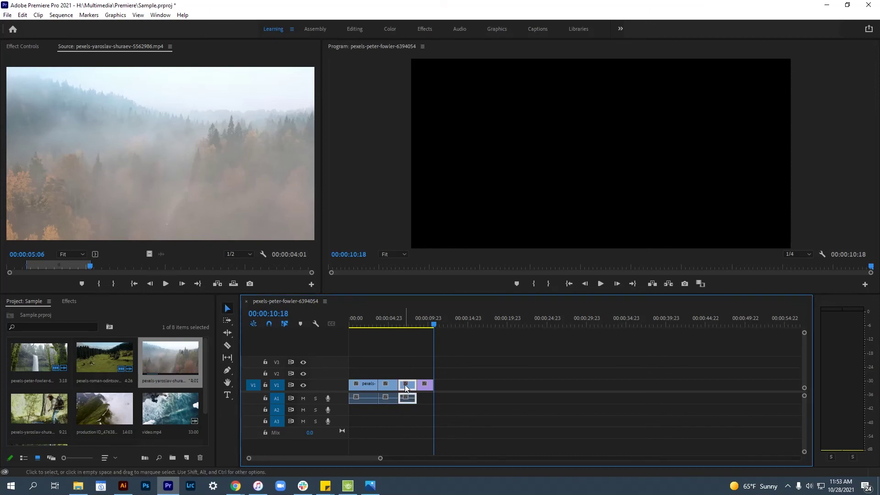
key("Delete")
left_click(410, 384)
key("Delete")
Step: Play the sequence from 00:00:02:12 to check the transitions from the waterfall through the meadow to the misty forest
left_click(370, 321)
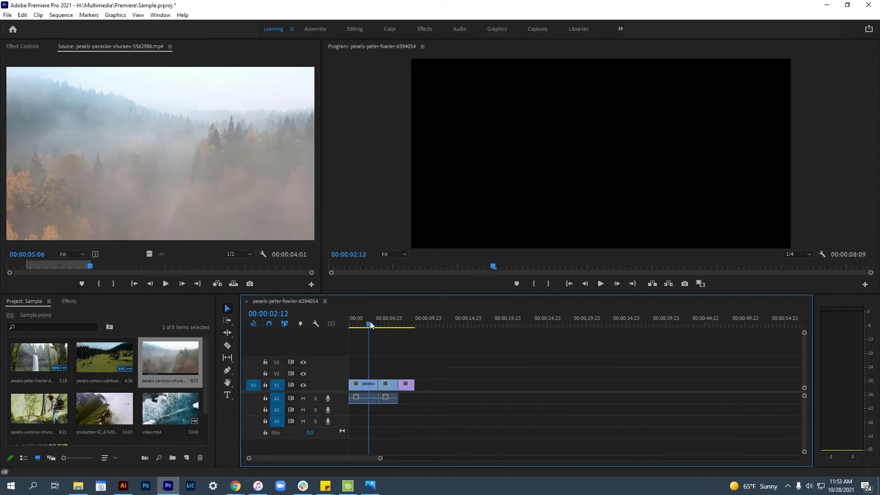
key("space")
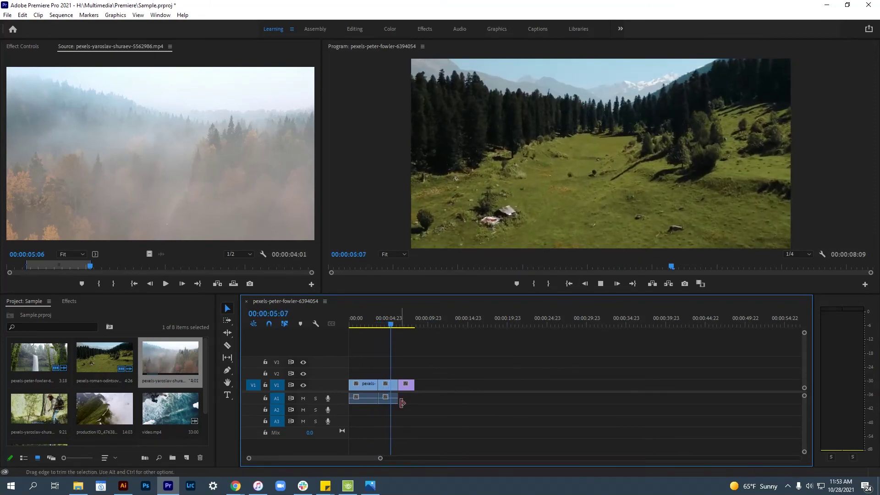
key("space")
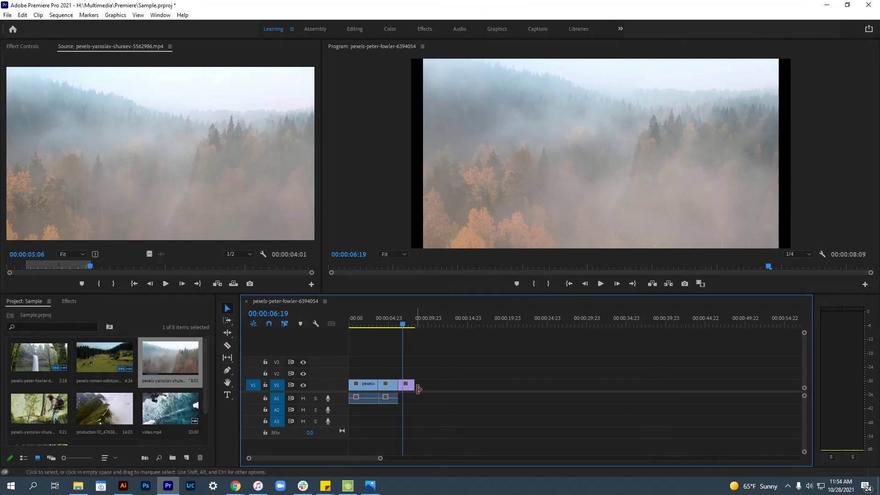
Step: Extend the misty forest clip's end on V1 to about 00:00:17:01 and move the playhead to 00:00:11:07
left_click_drag(411, 385, 480, 392)
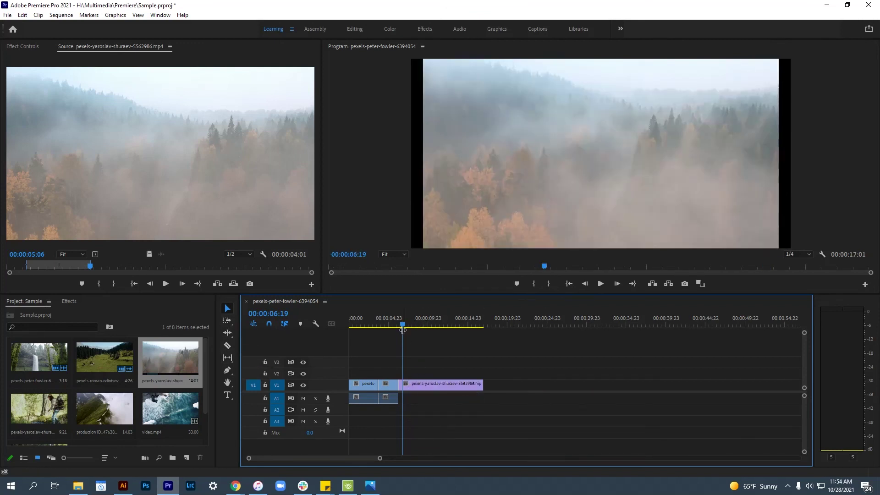
left_click_drag(413, 326, 439, 329)
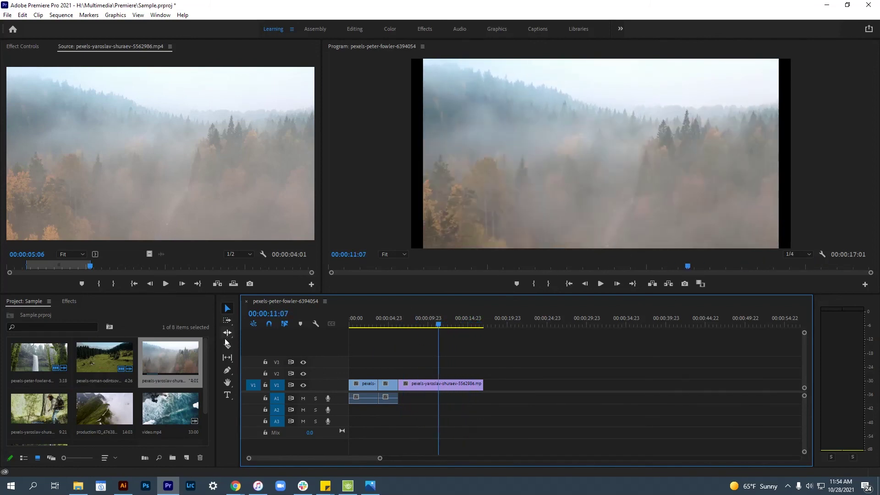